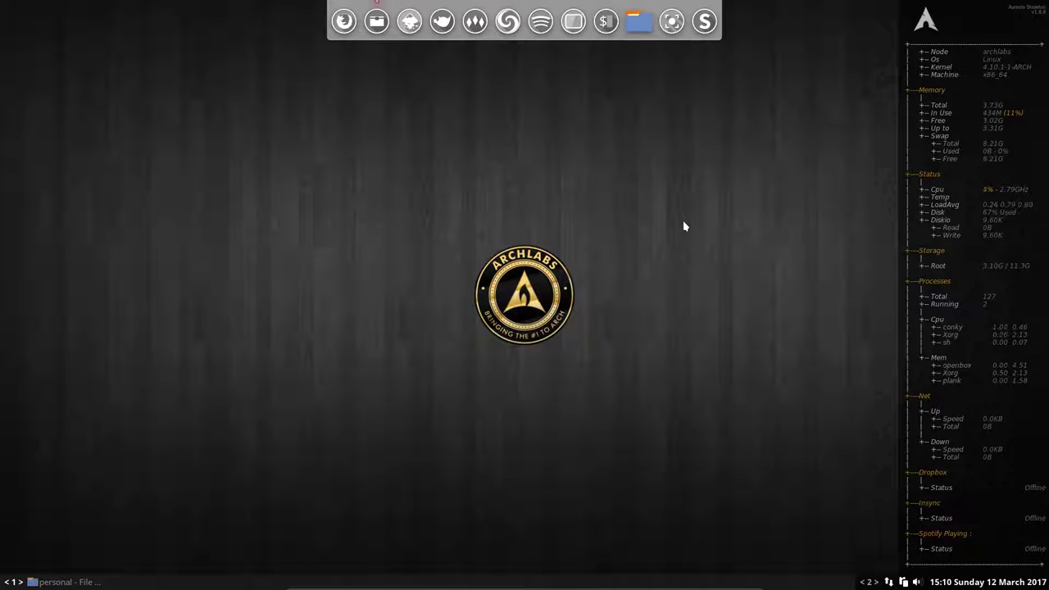
- Open Termite from the dock and type 'ob', using Tab to list matching commands like oblogout
left_click(604, 27)
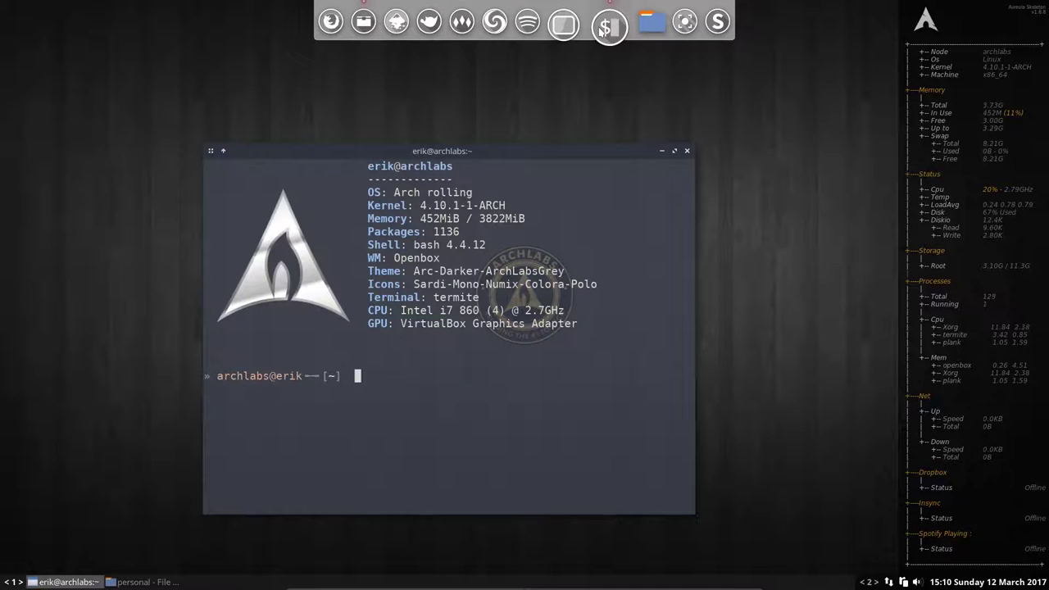
type("oblog")
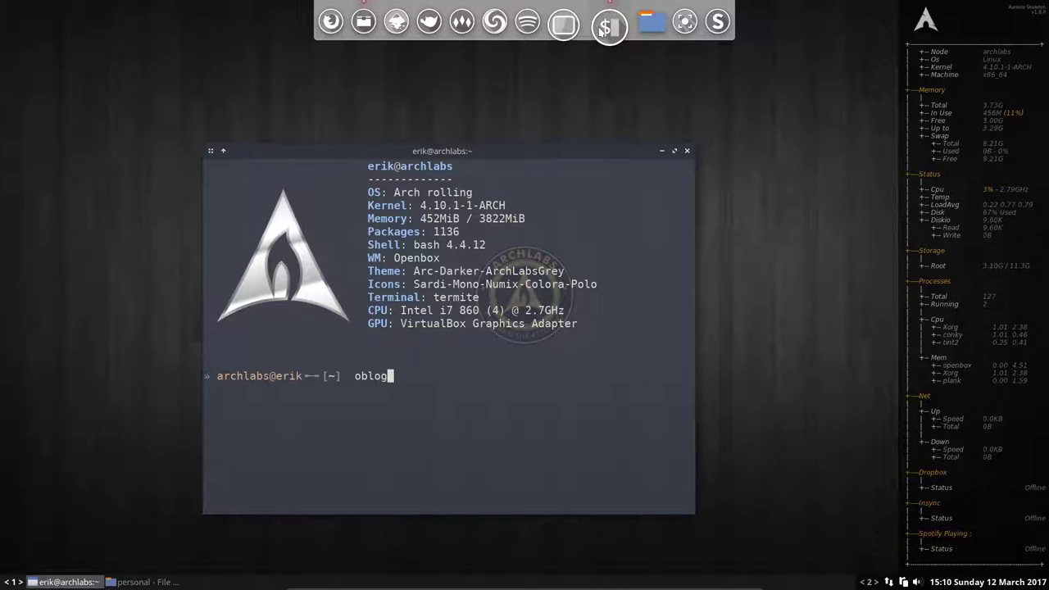
key("BackSpace")
key("BackSpace")
key("BackSpace")
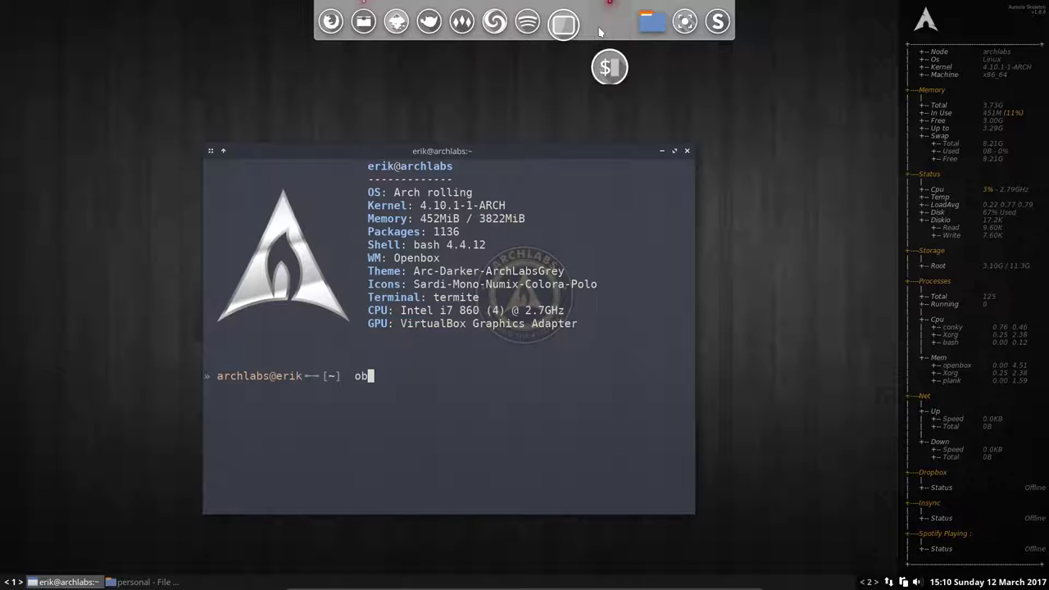
key("Tab")
key("Tab")
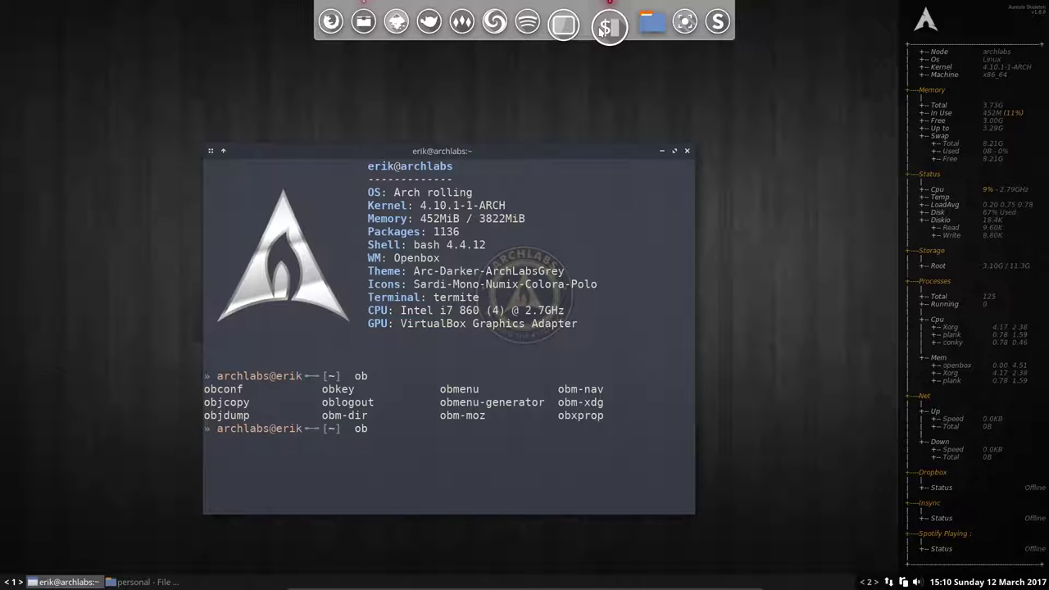
- Complete and run 'oblogout' to show the seven Sardi buttons, then cancel with Escape
type("logout")
key("Return")
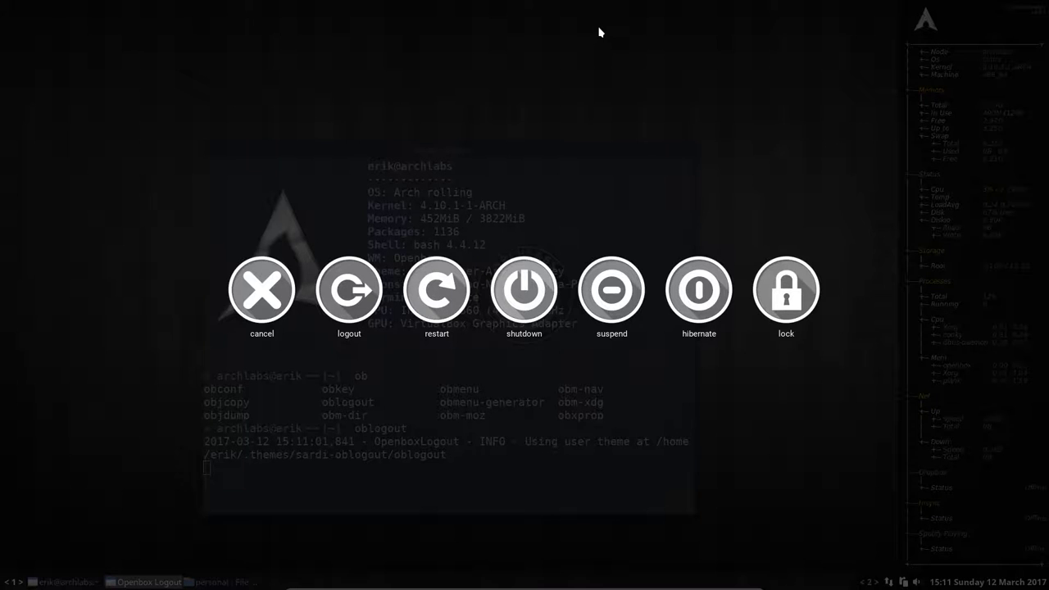
key("Escape")
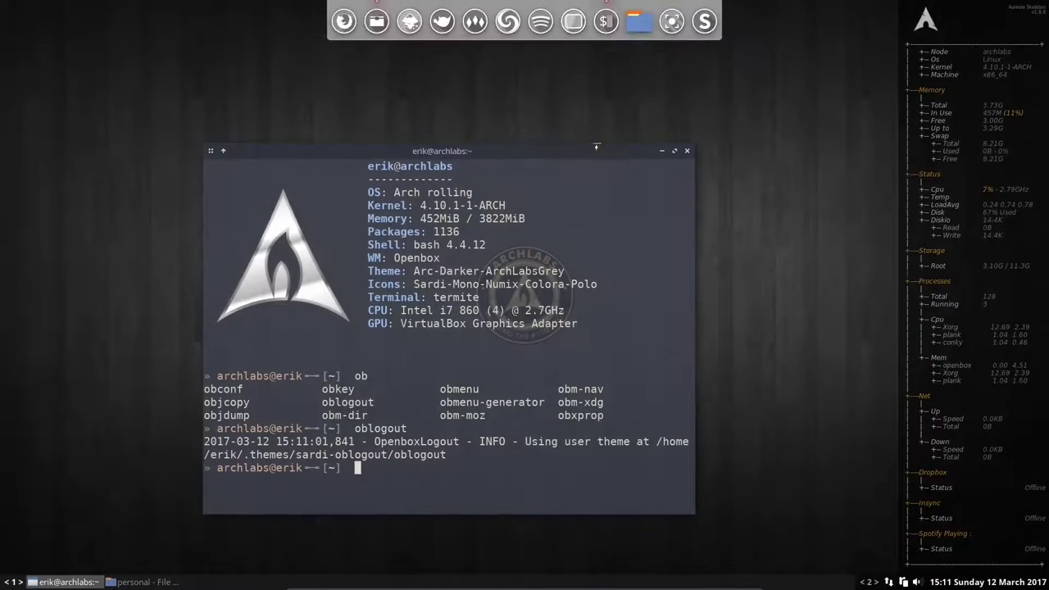
- Open Thunar and select 660-install-personal-settings-copy-sardi-oblogout-icons-v1.sh in the personal scripts folder
left_click(377, 24)
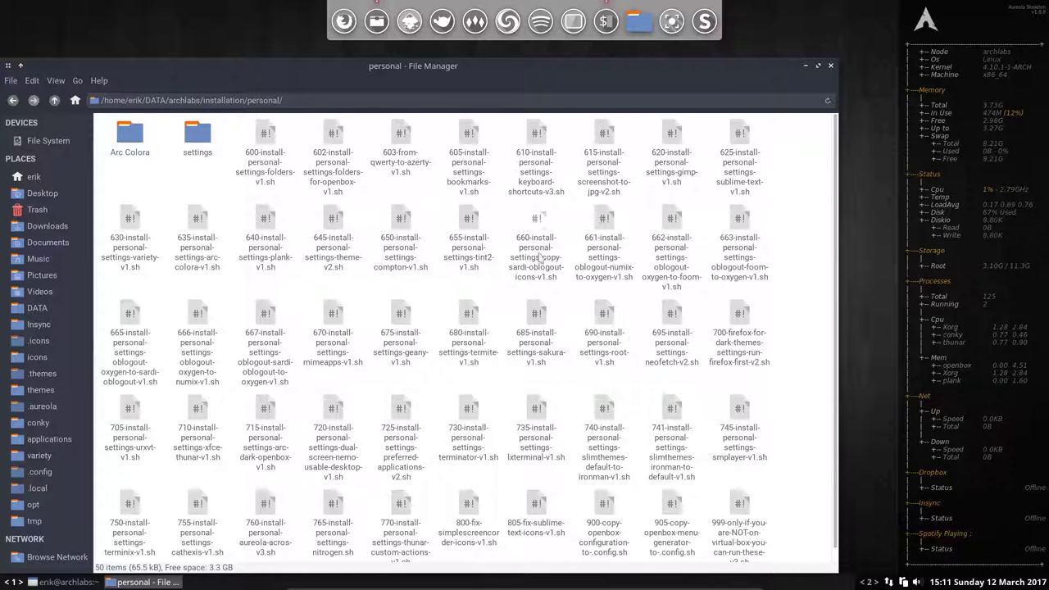
left_click(538, 226)
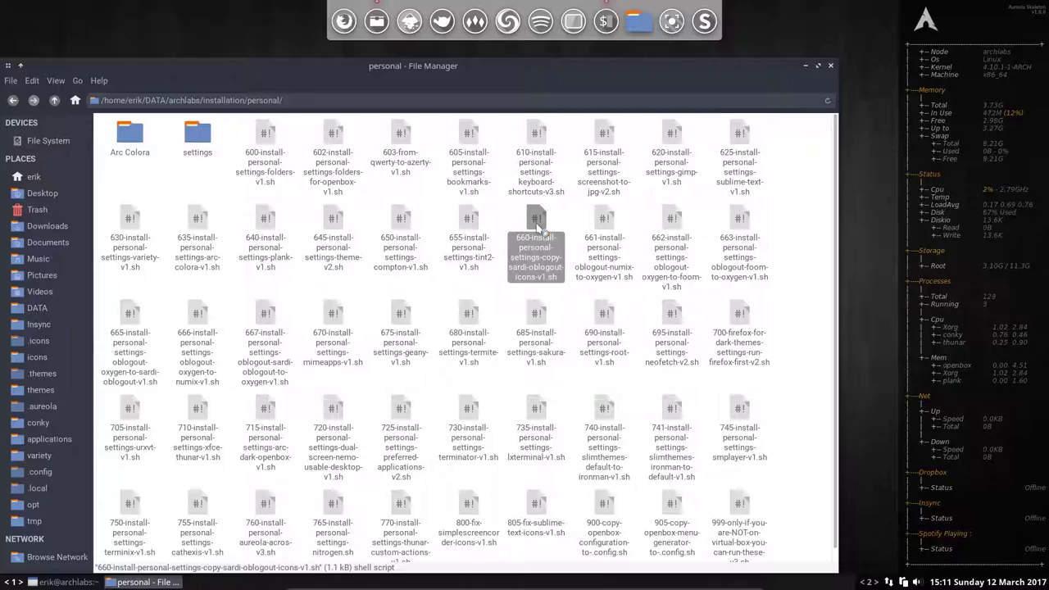
- Open the 660 script in Sublime Text and highlight the sardi-oblogout folder name on line 20
double_click(539, 228)
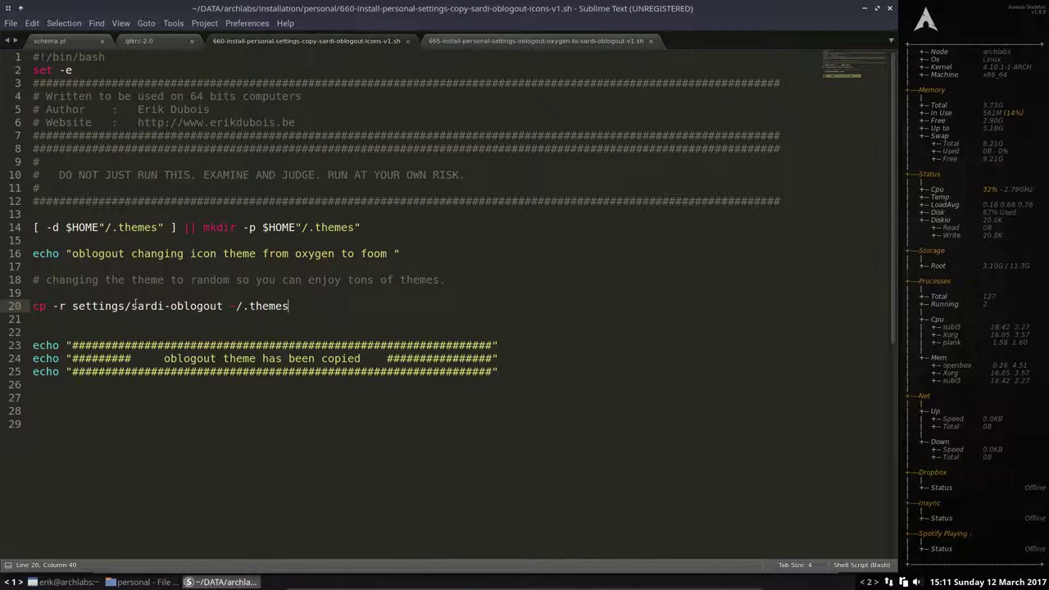
left_click_drag(131, 305, 288, 307)
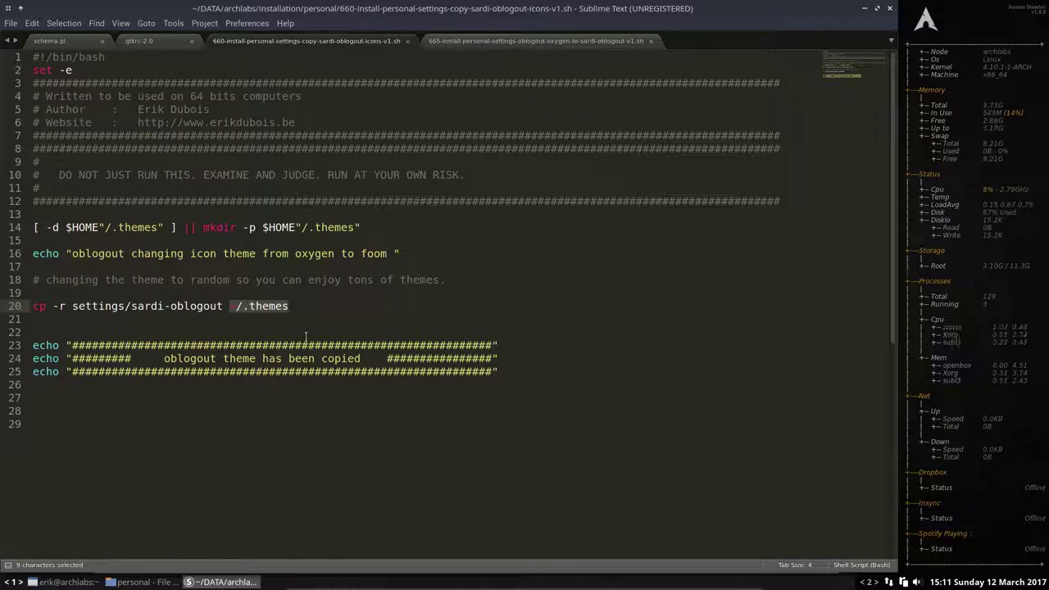
- Browse to ~/.themes/sardi-oblogout/oblogout in Thunar and select its eight SVG icon files
left_click(866, 10)
left_click(69, 375)
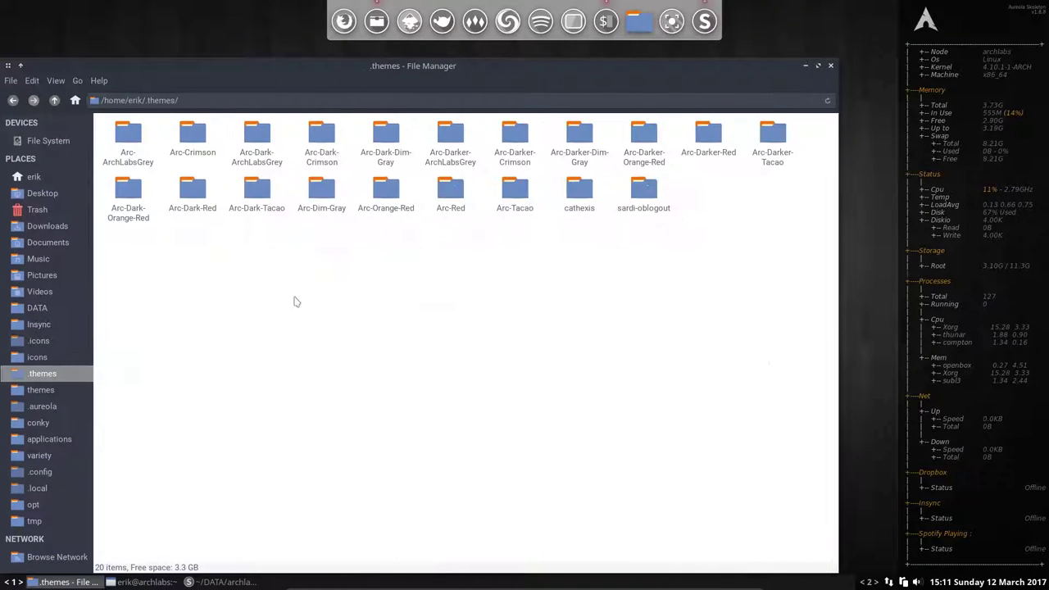
left_click(633, 190)
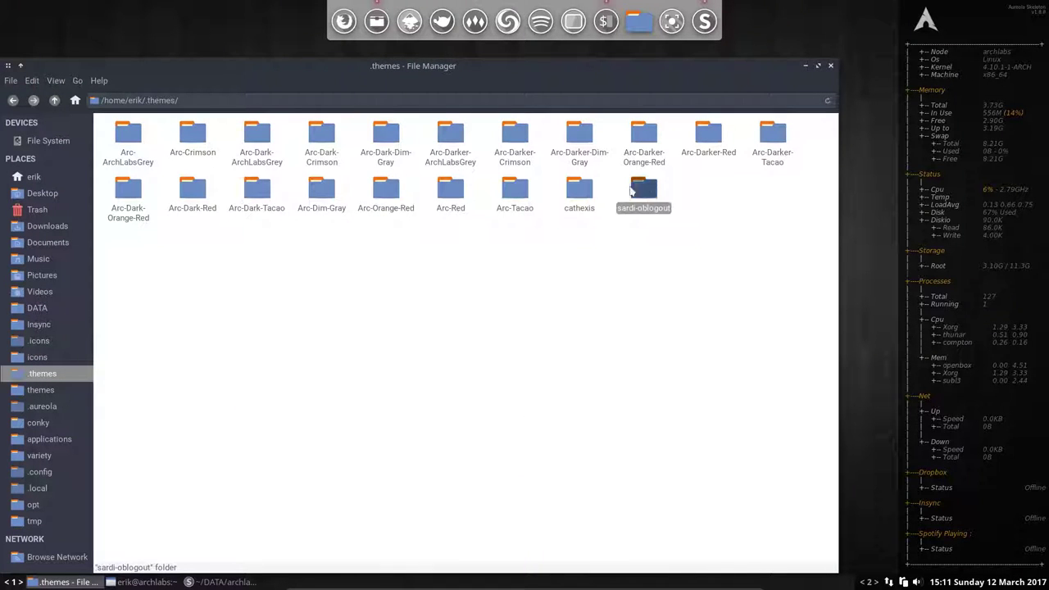
double_click(648, 197)
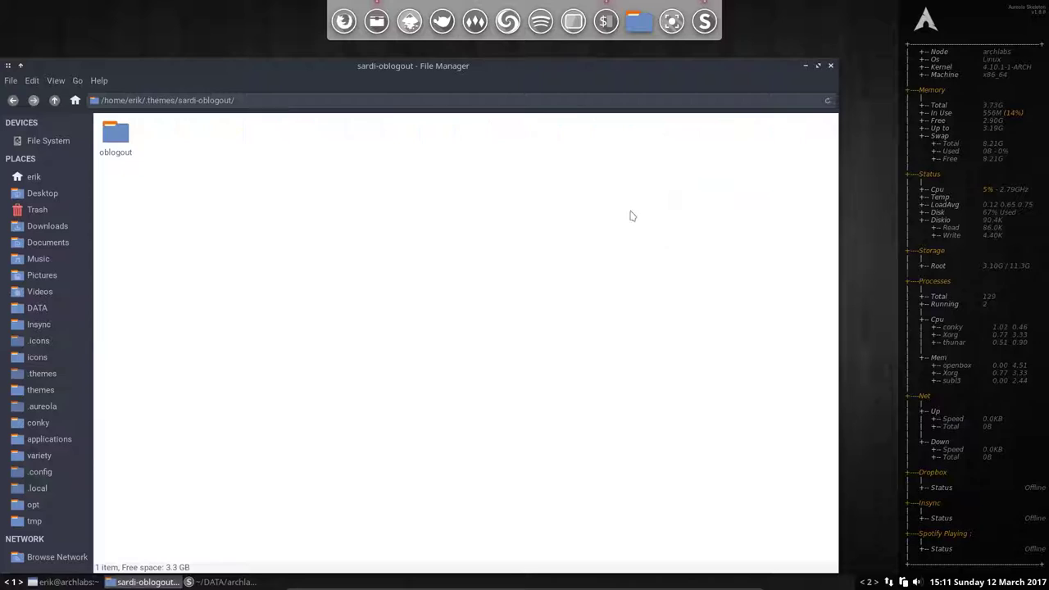
left_click(123, 139)
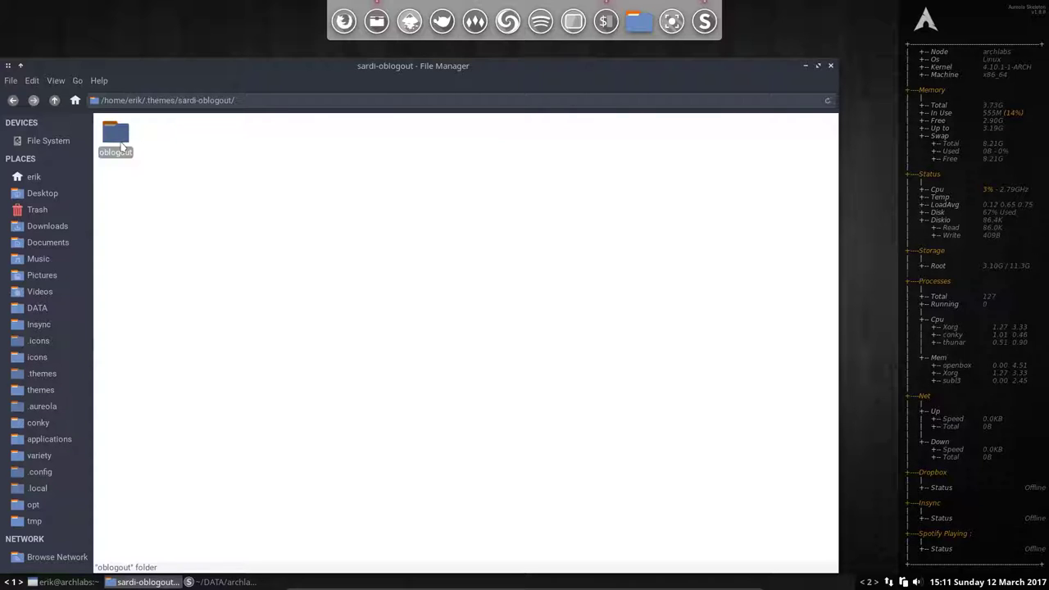
double_click(120, 140)
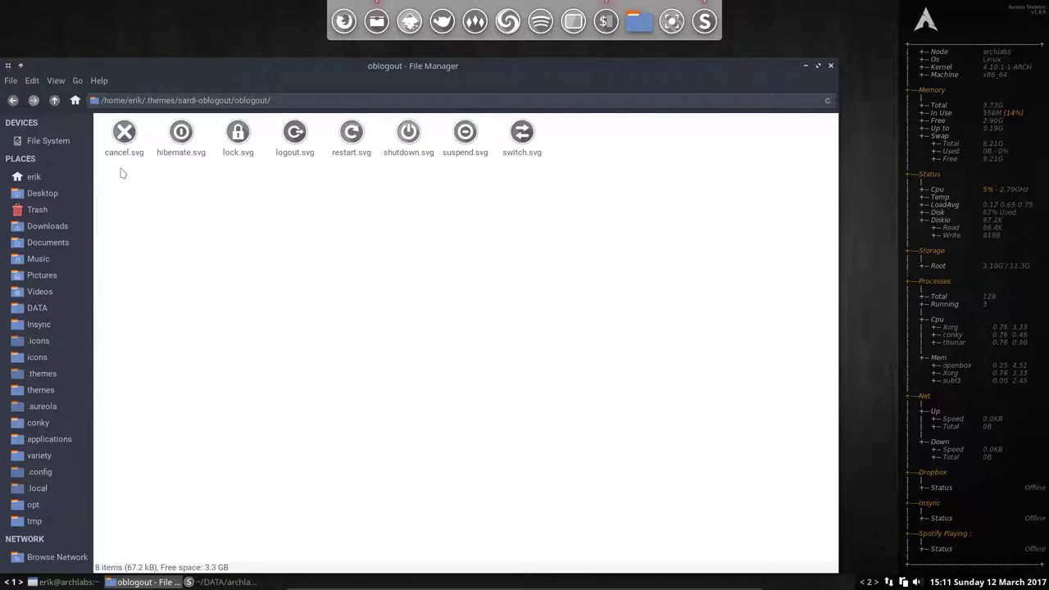
left_click_drag(113, 166, 594, 198)
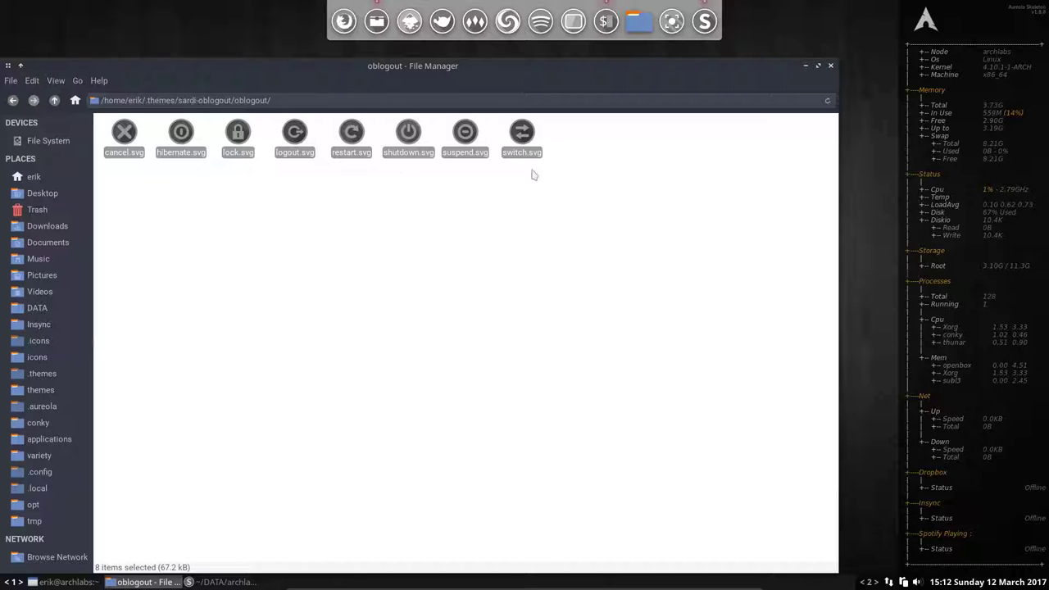
- Go up to .themes and back into the icon folder, reselect the icons, then return to .themes
left_click(542, 247)
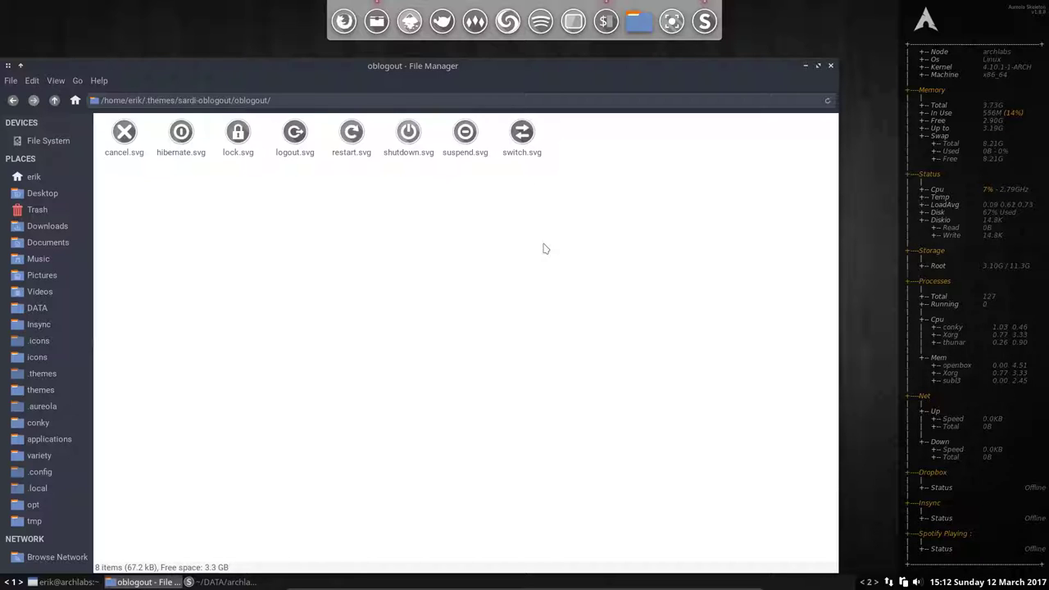
left_click(54, 100)
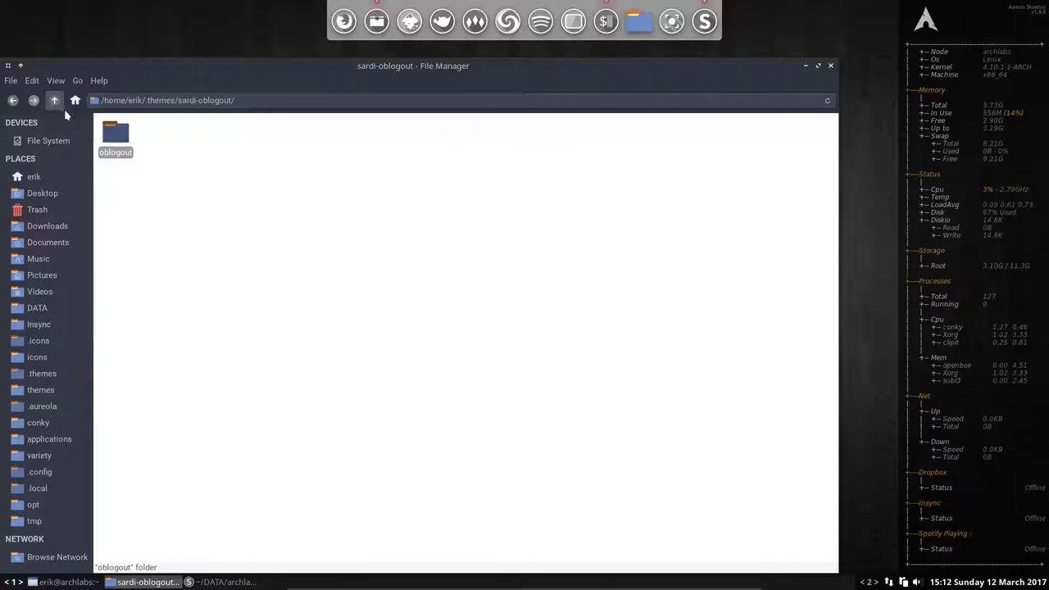
left_click(54, 100)
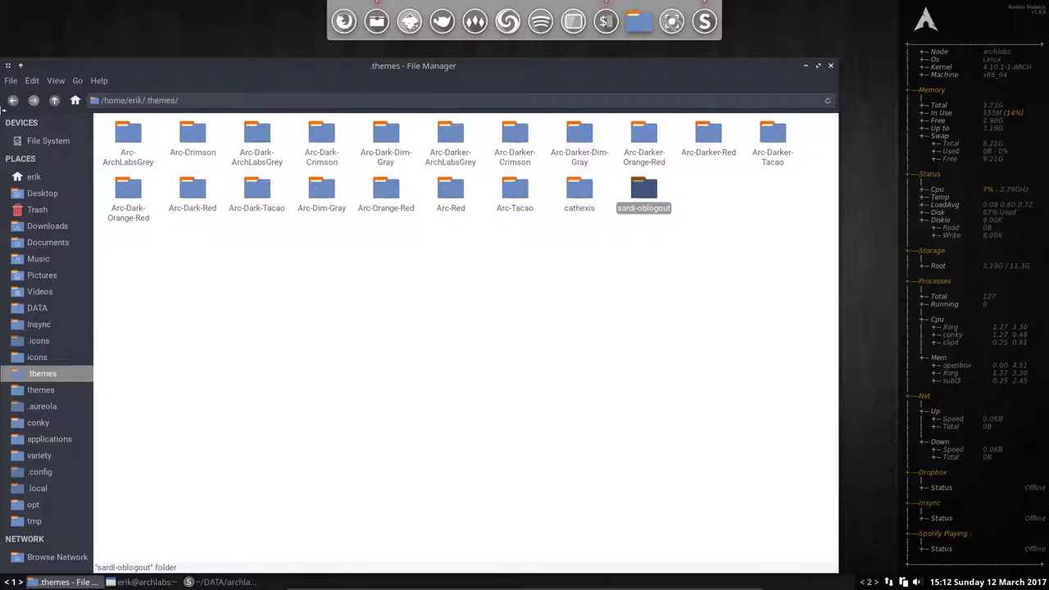
left_click(10, 100)
left_click(12, 100)
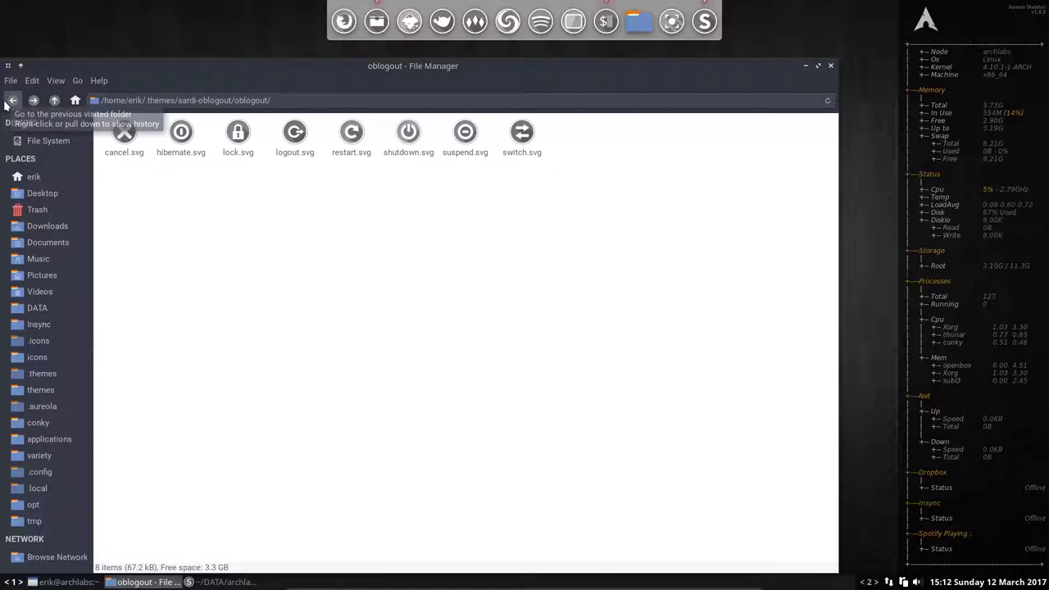
left_click_drag(117, 174, 524, 182)
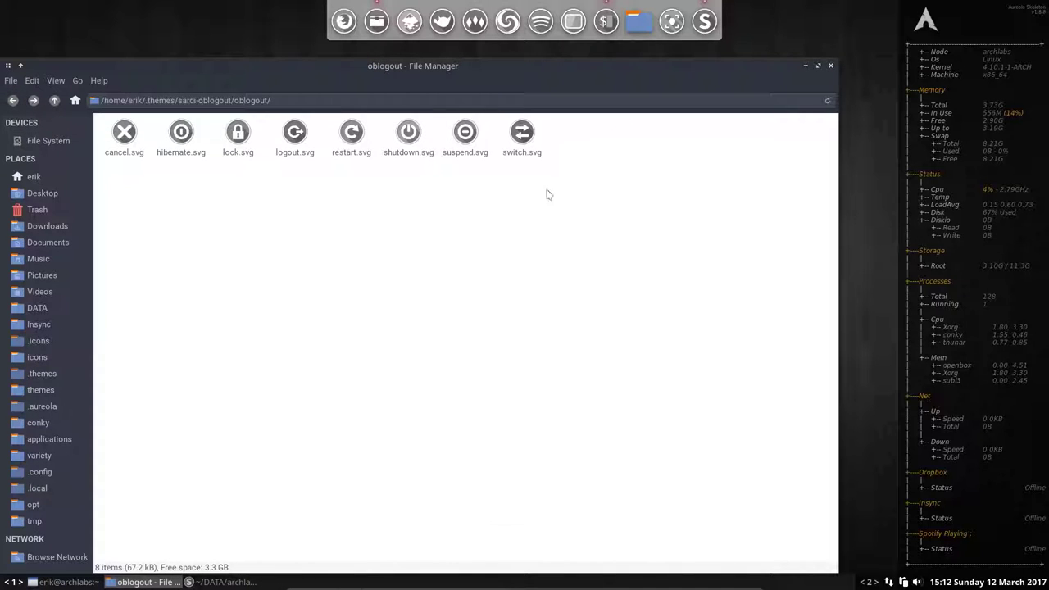
left_click(12, 100)
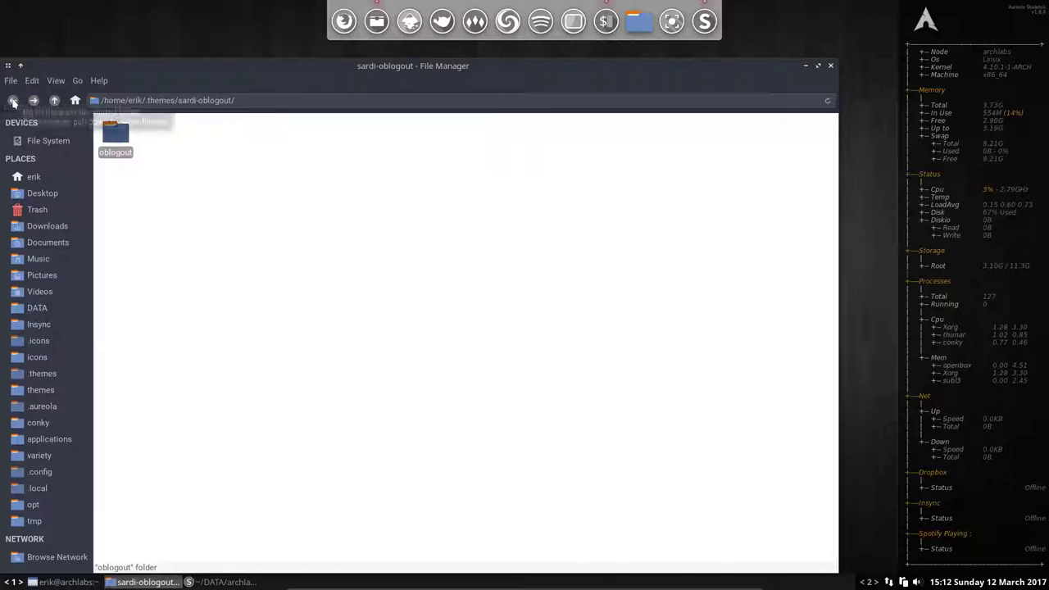
left_click(12, 100)
- Back in the personal folder, show and dismiss the logout screen twice with Super+X, then select the 665 script
left_click(13, 100)
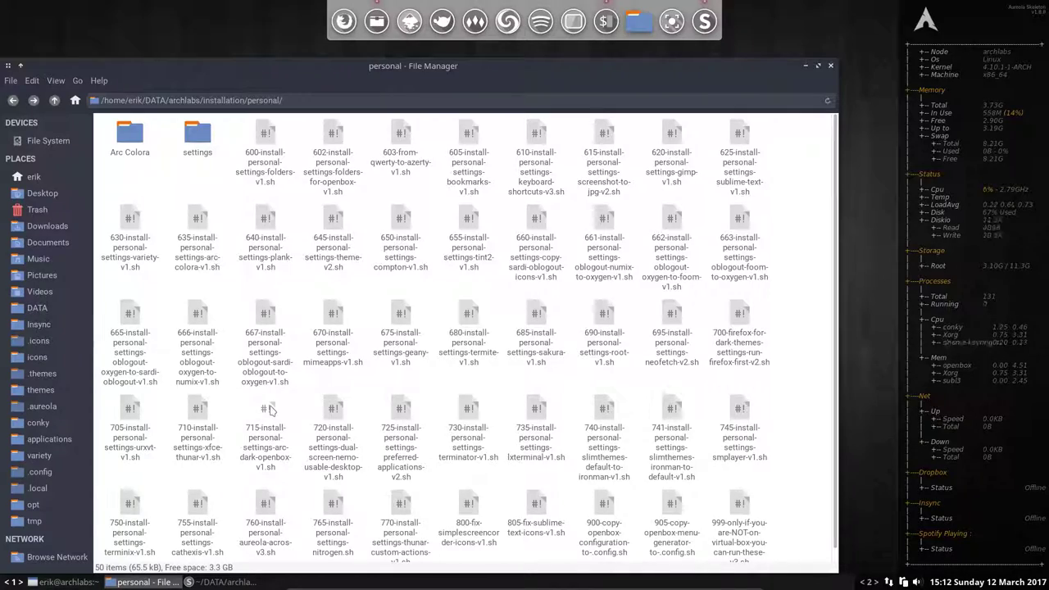
key("super+x")
key("Escape")
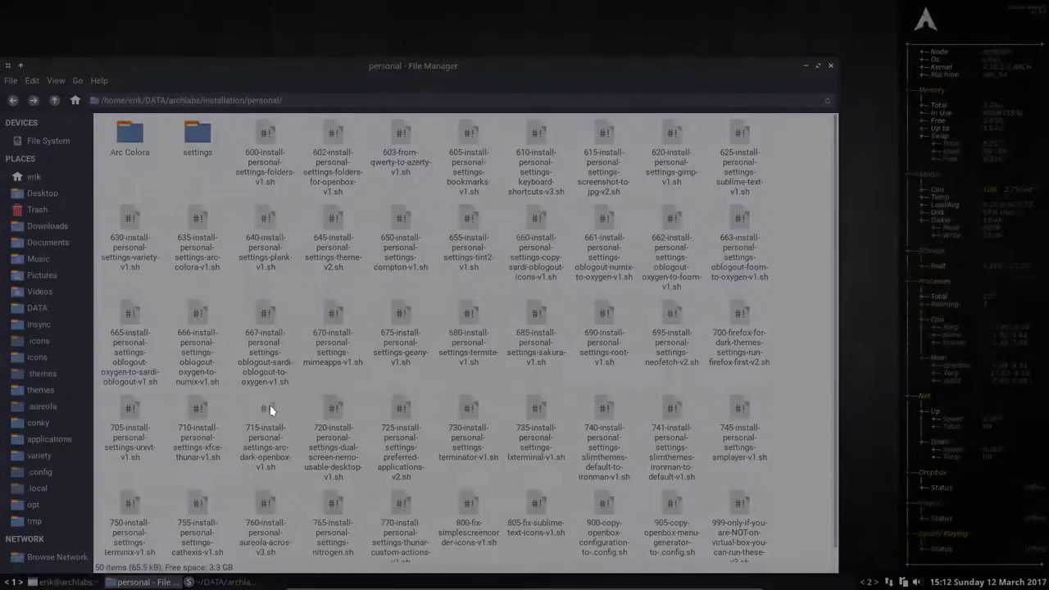
key("super+x")
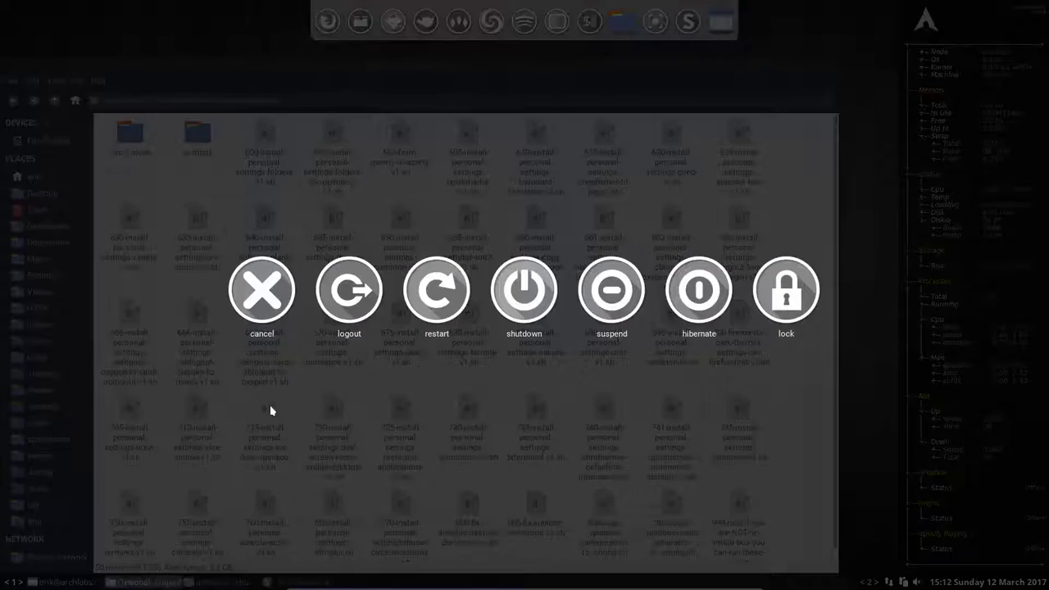
key("Escape")
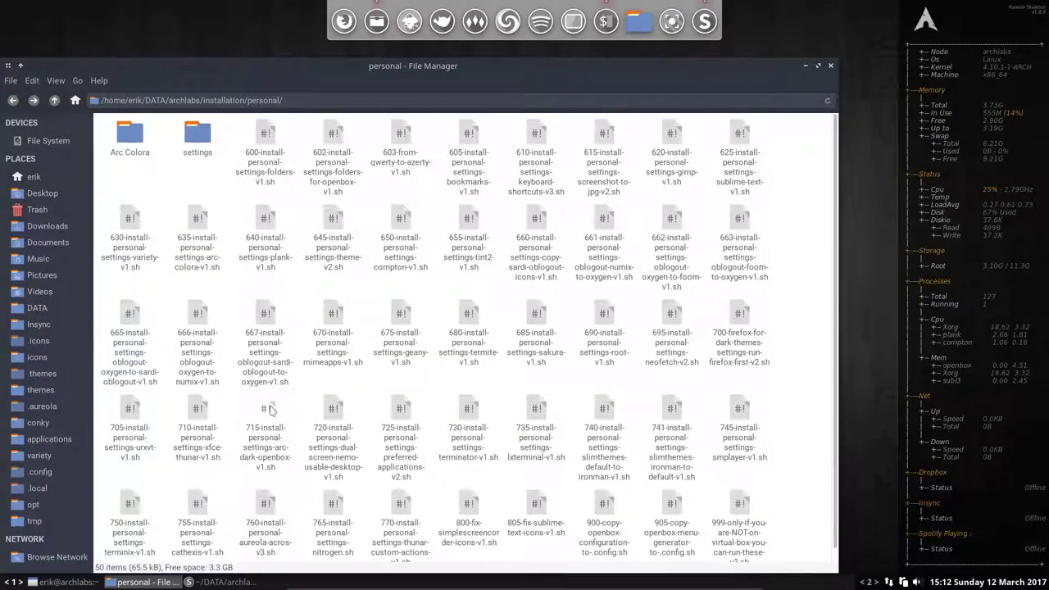
left_click(127, 318)
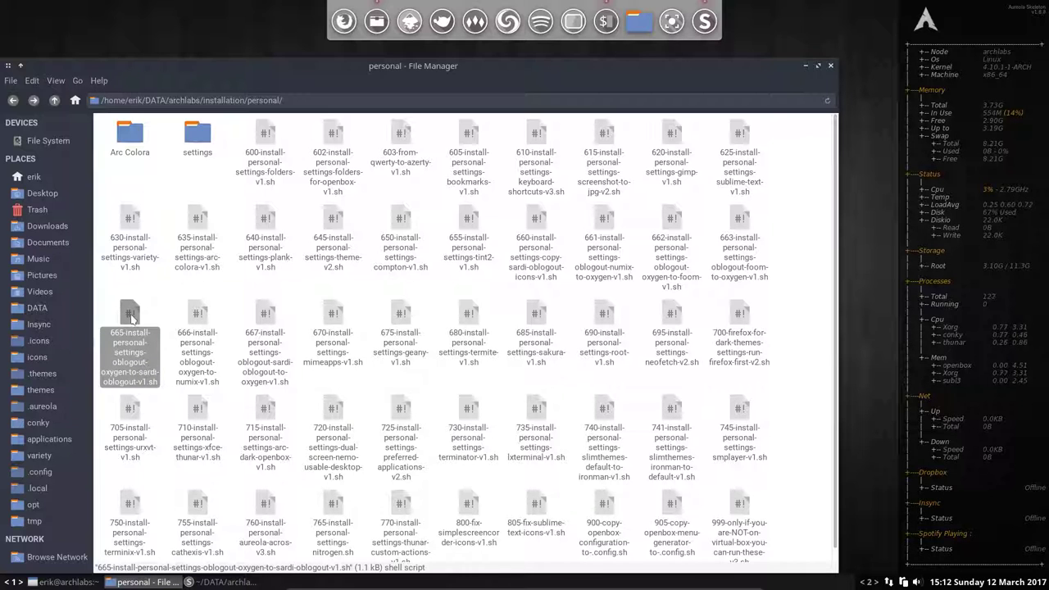
- Open the 665 oxygen-to-sardi-oblogout script in Sublime Text and select /etc/oblogout.conf on line 19
double_click(129, 318)
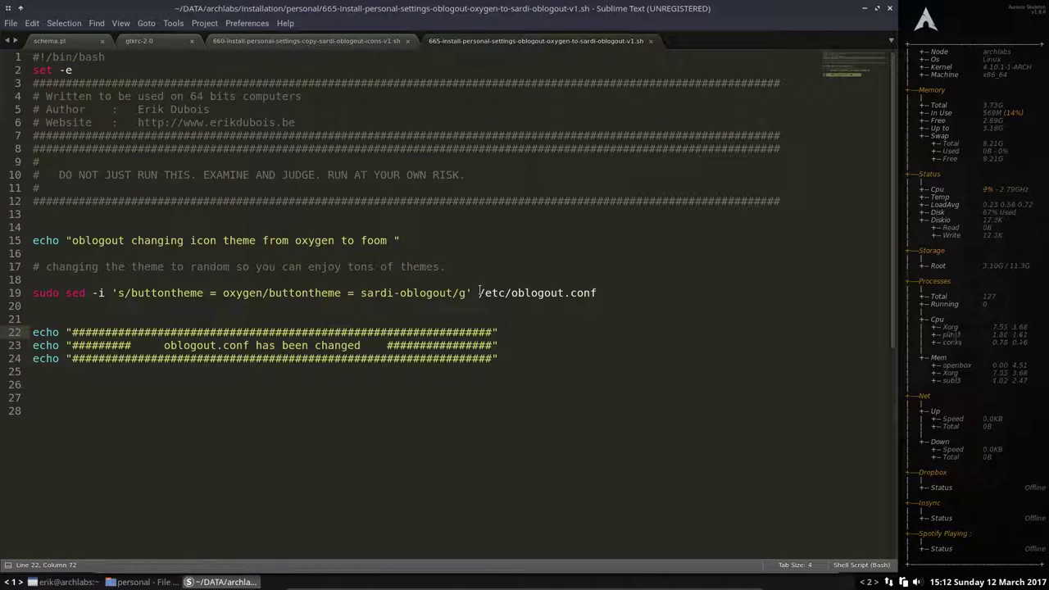
left_click_drag(479, 292, 603, 293)
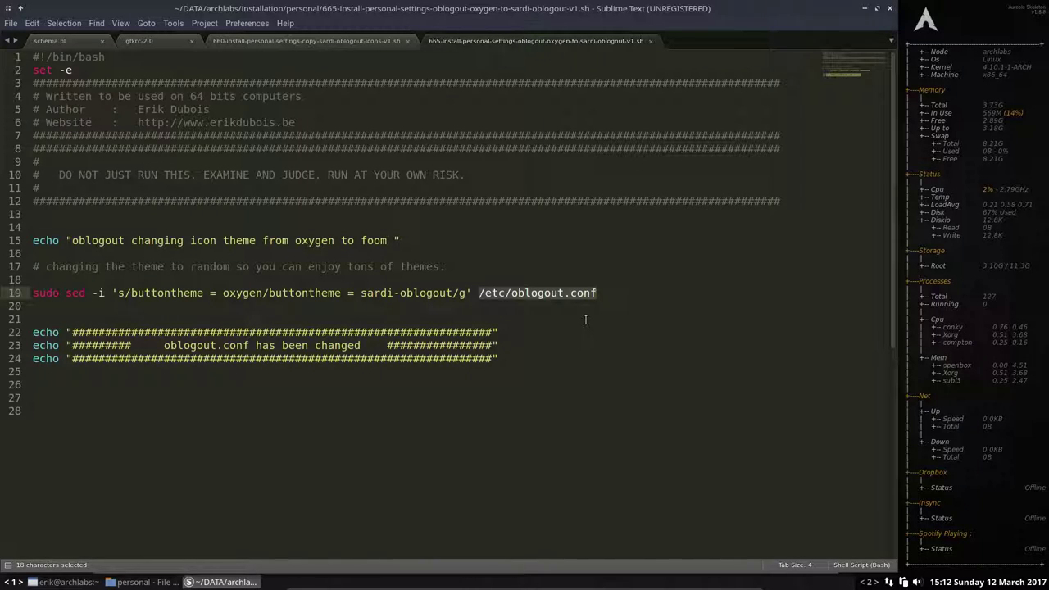
- Navigate Thunar to /etc, jump to oblogout.conf by typing 'oblog', and open it in Sublime Text
left_click(865, 8)
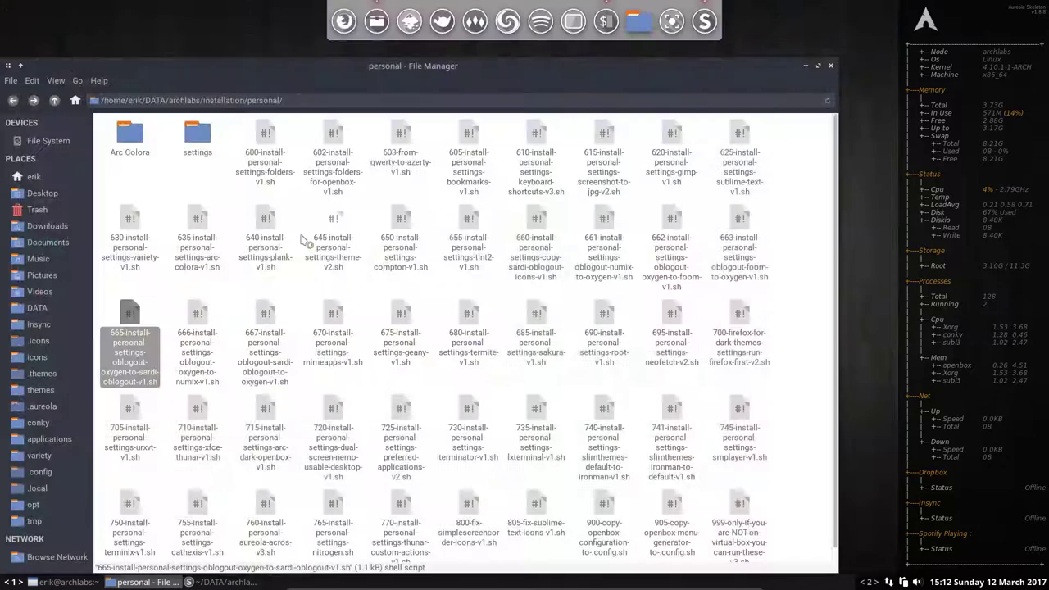
left_click(48, 142)
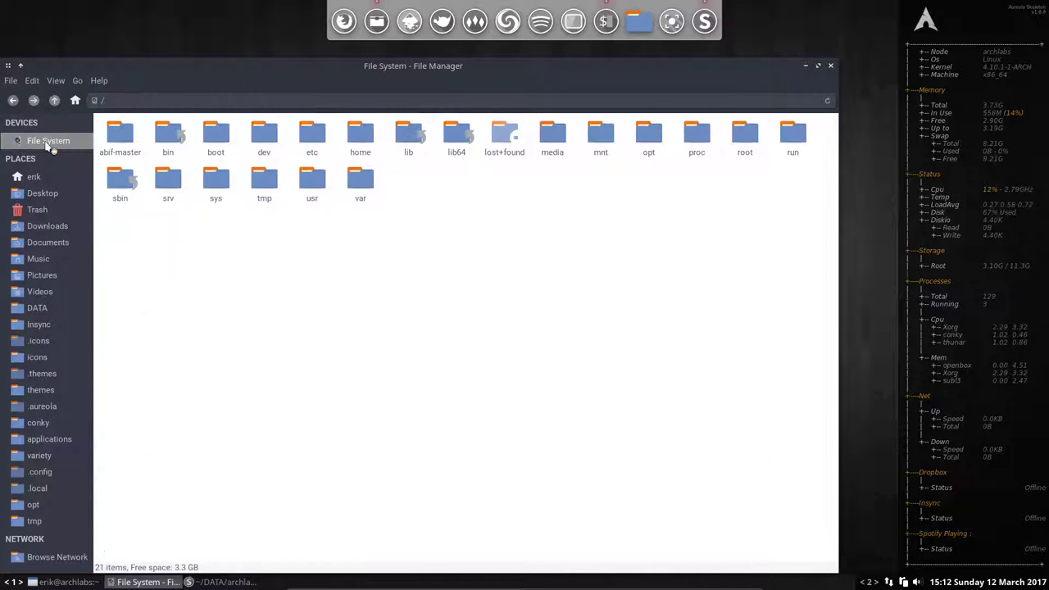
double_click(312, 134)
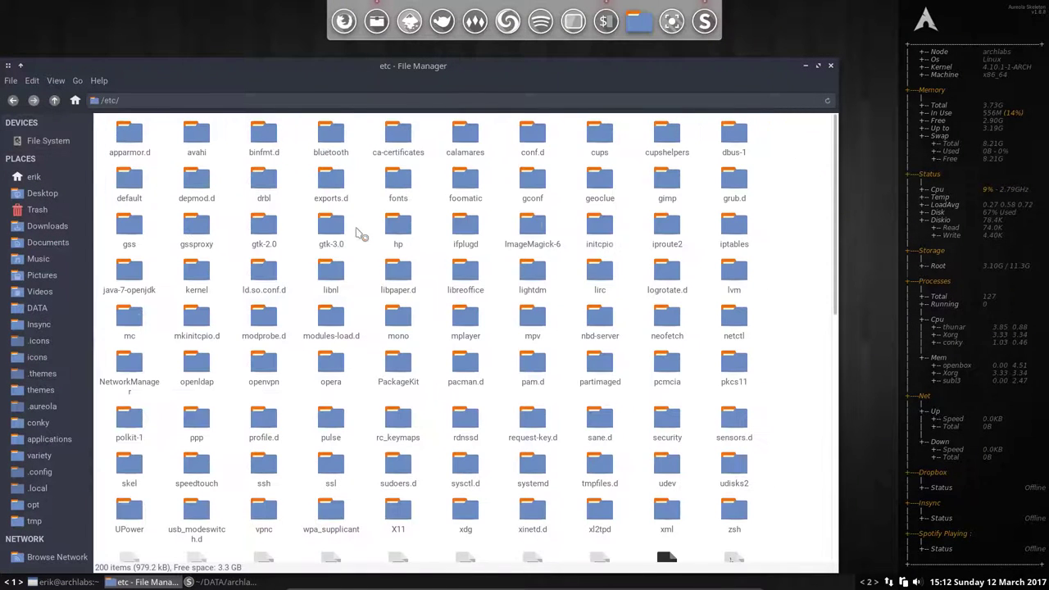
type("oblog")
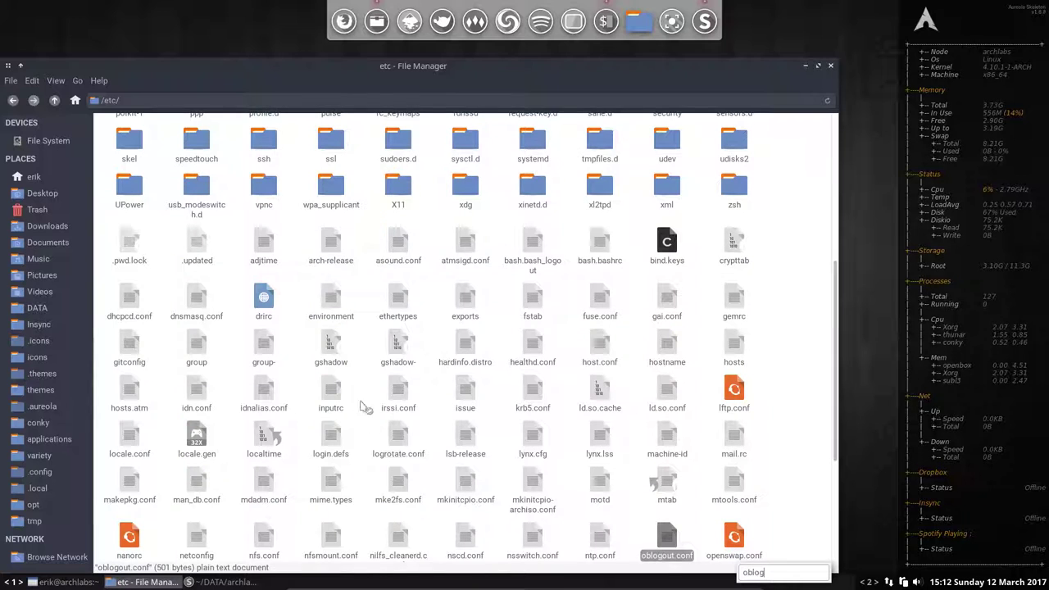
double_click(667, 538)
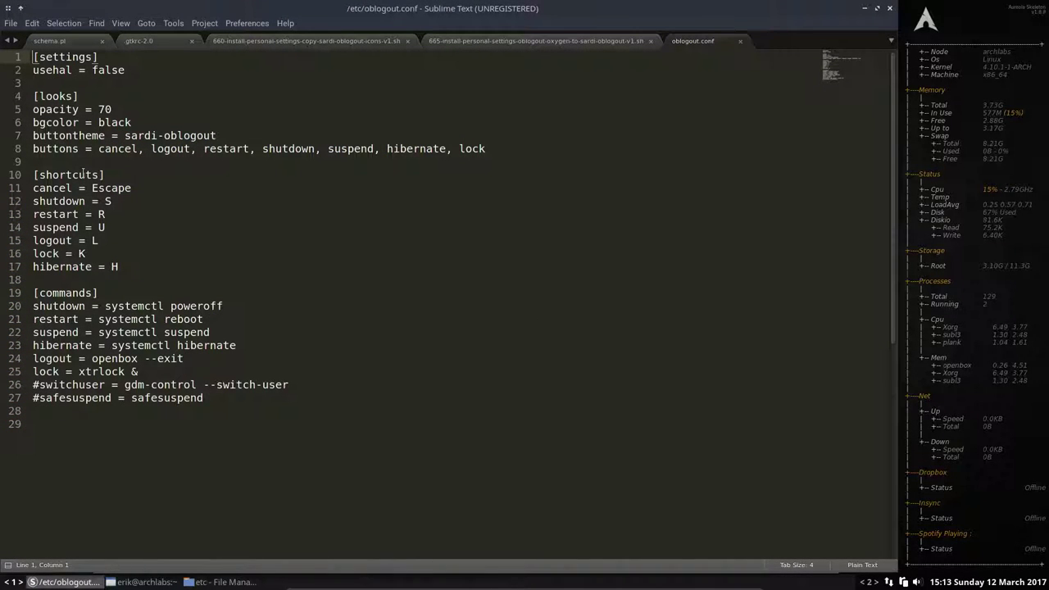
left_click_drag(34, 134, 217, 136)
left_click(137, 136)
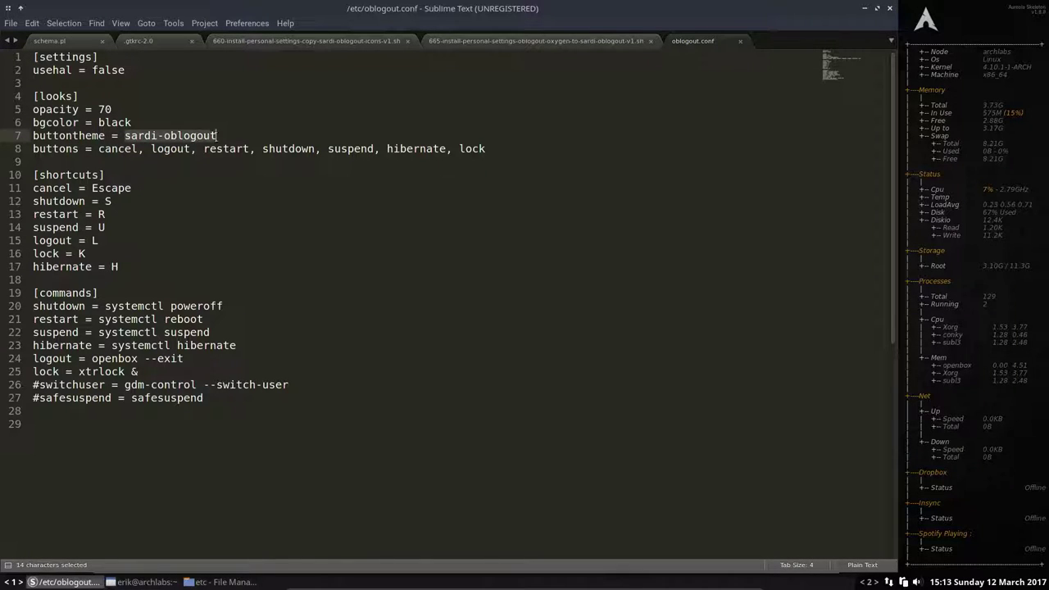
left_click(104, 109)
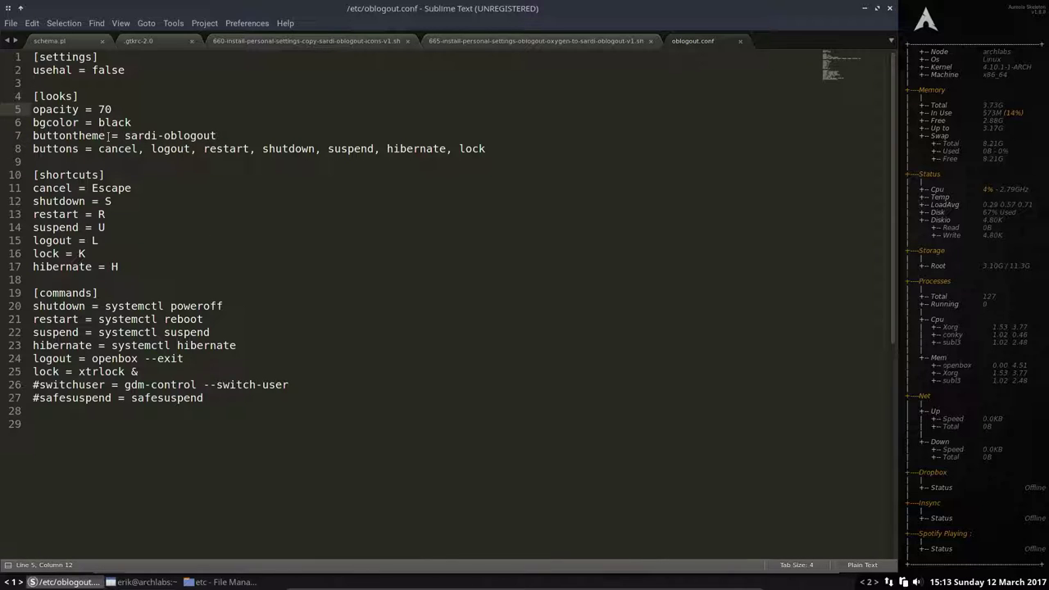
left_click(98, 148)
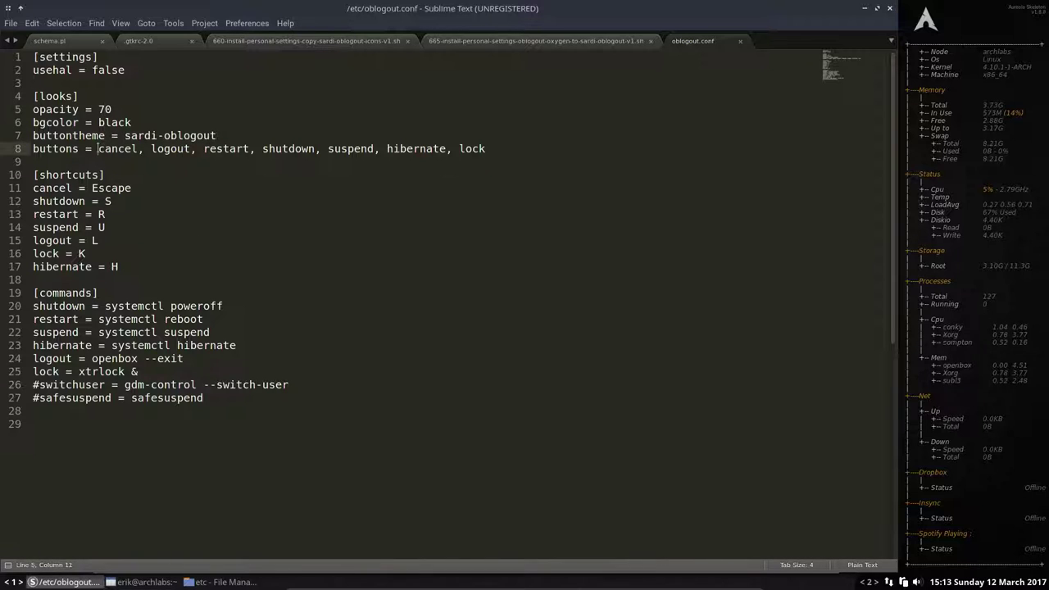
left_click_drag(98, 148, 519, 149)
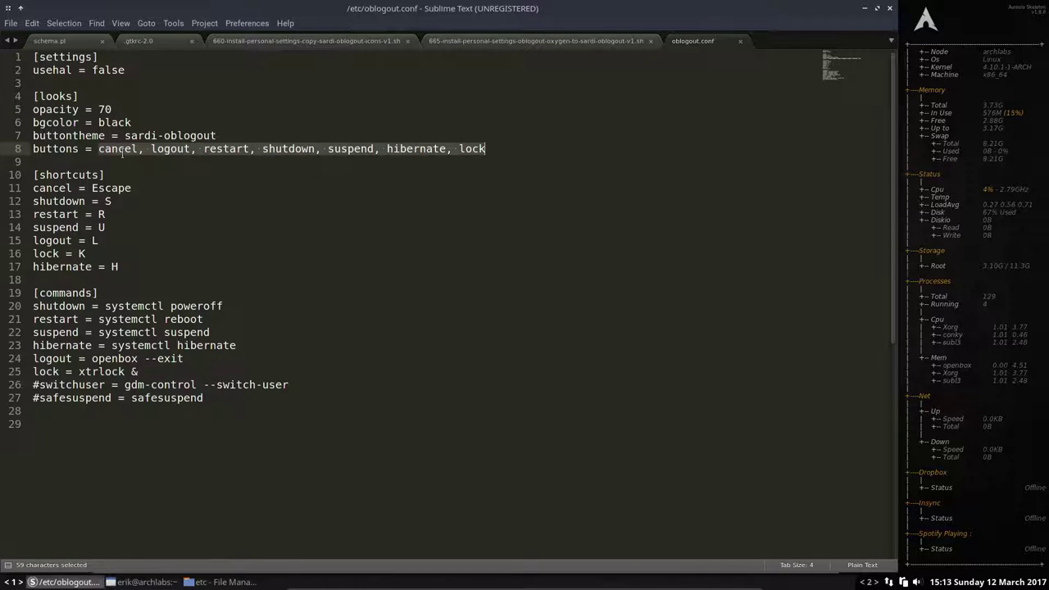
left_click_drag(220, 135, 19, 136)
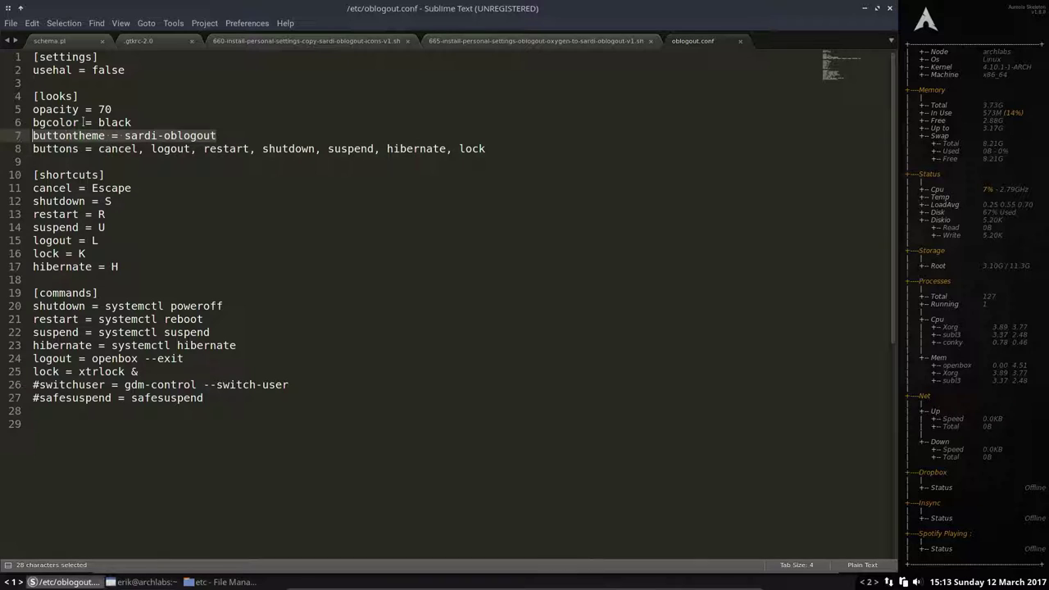
left_click_drag(120, 109, 24, 110)
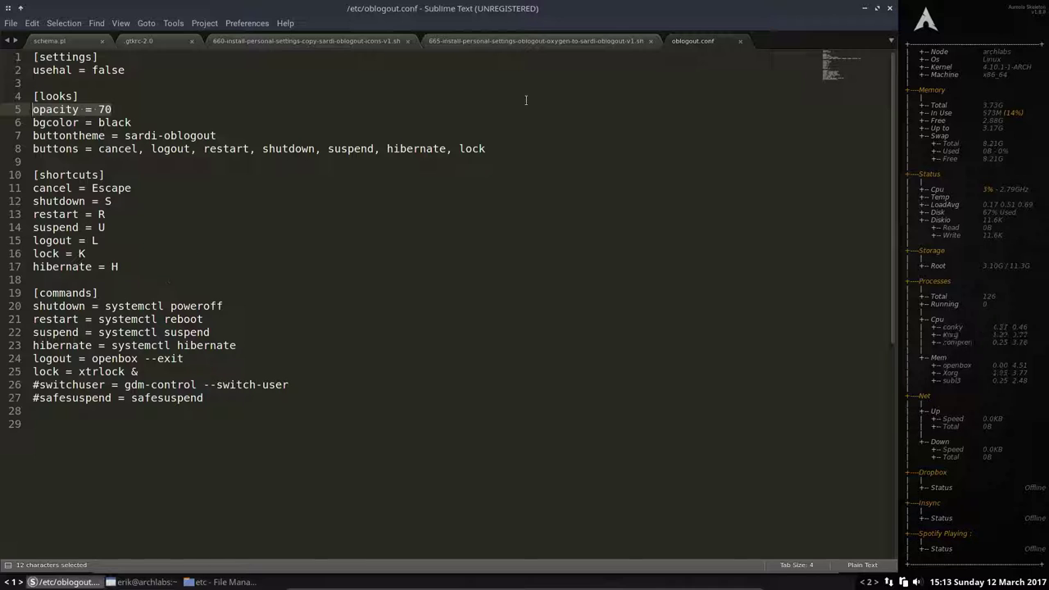
- Select /etc/oblogout.conf in the script's line 19, then the buttontheme key on oblogout.conf line 7
left_click(552, 42)
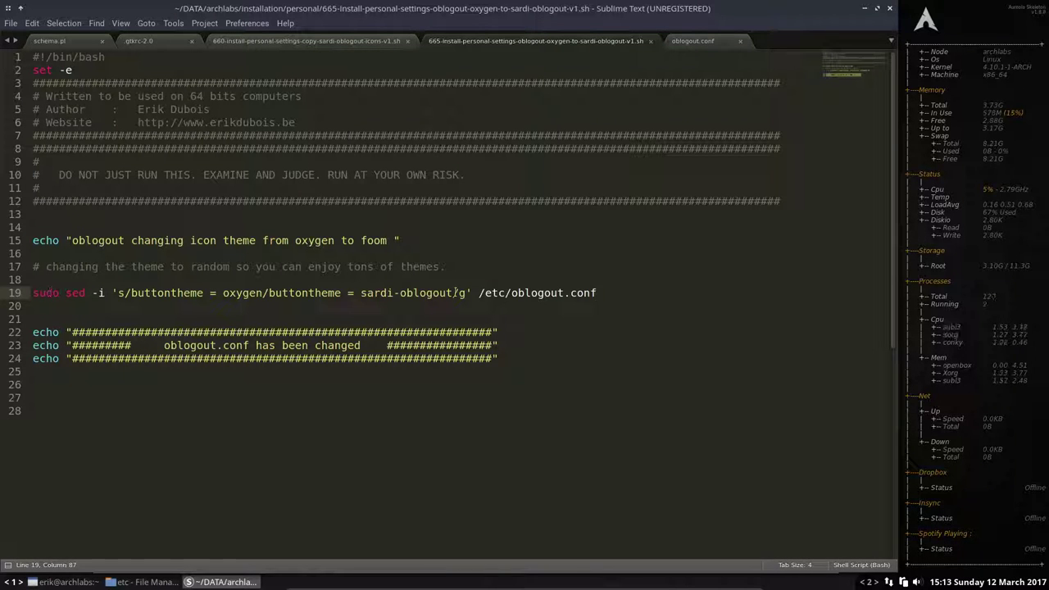
left_click_drag(475, 292, 598, 293)
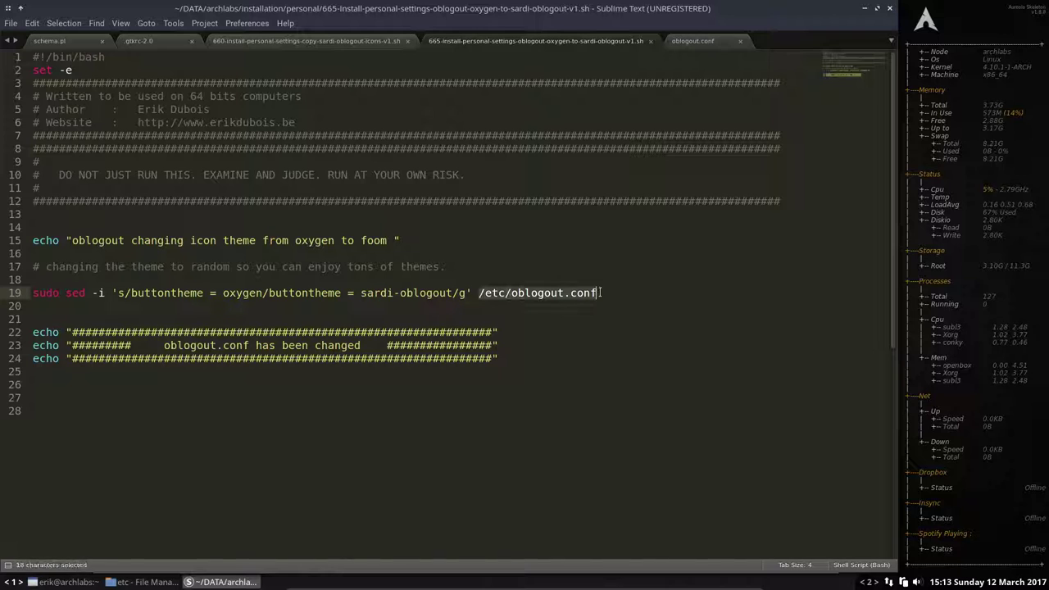
left_click(699, 41)
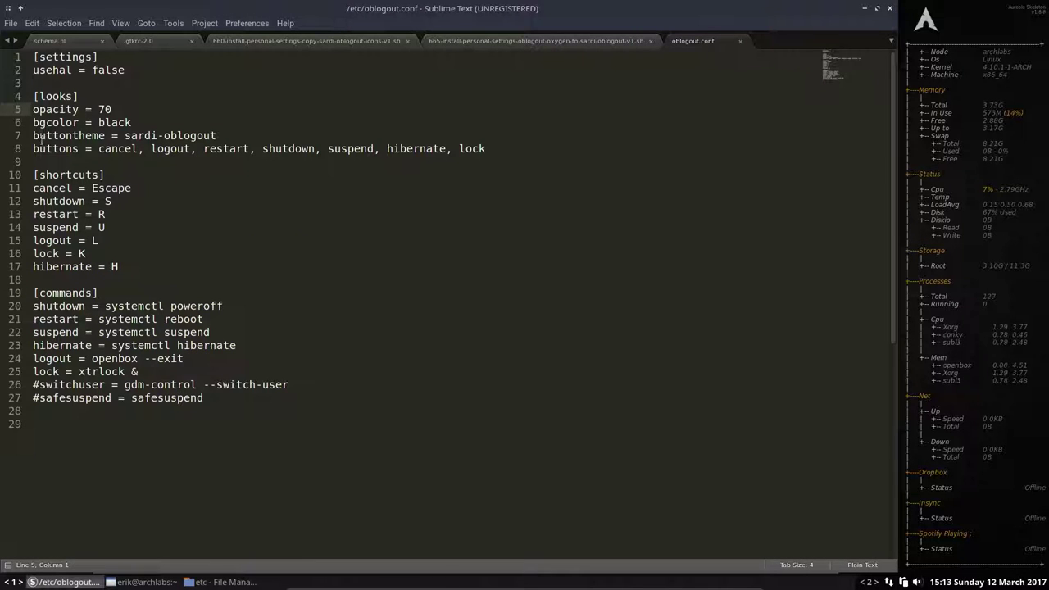
left_click_drag(41, 138, 123, 136)
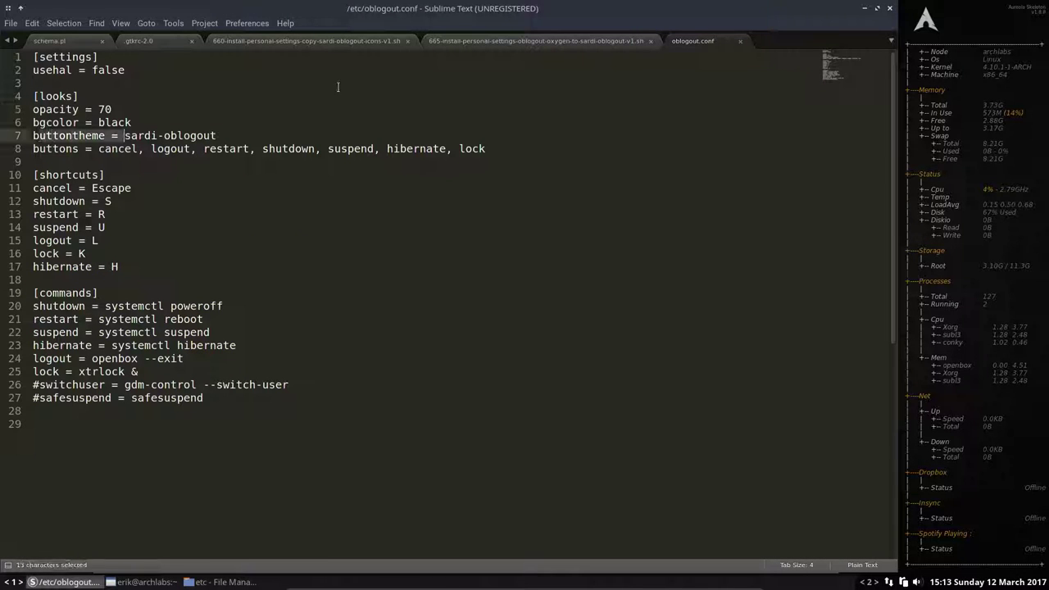
- In the script's sed line, highlight the oxygen pattern, the sardi-oblogout replacement and the sed command
left_click(488, 46)
left_click_drag(215, 292, 133, 292)
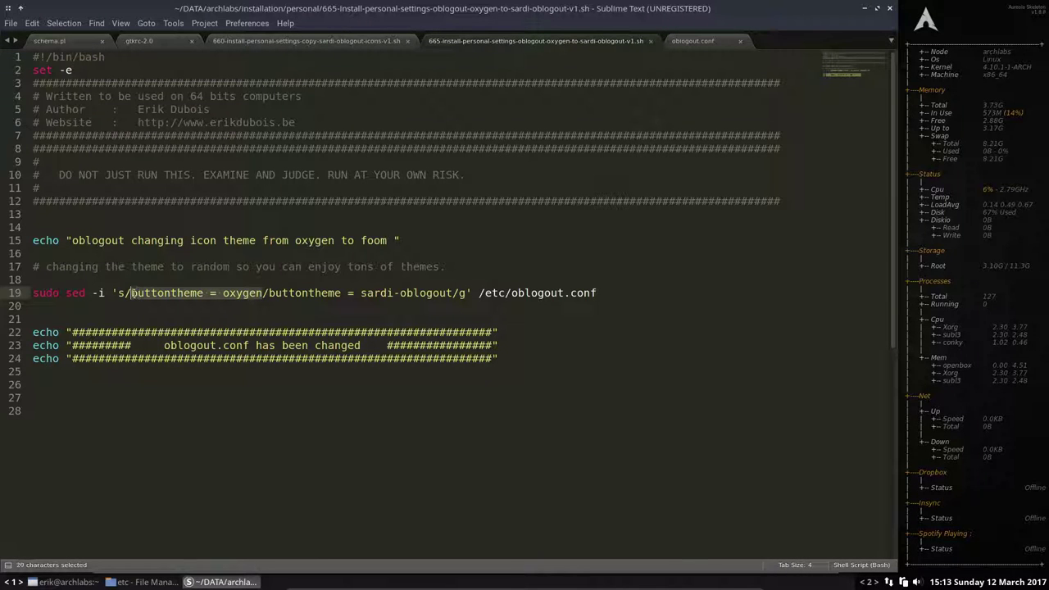
left_click_drag(269, 292, 449, 292)
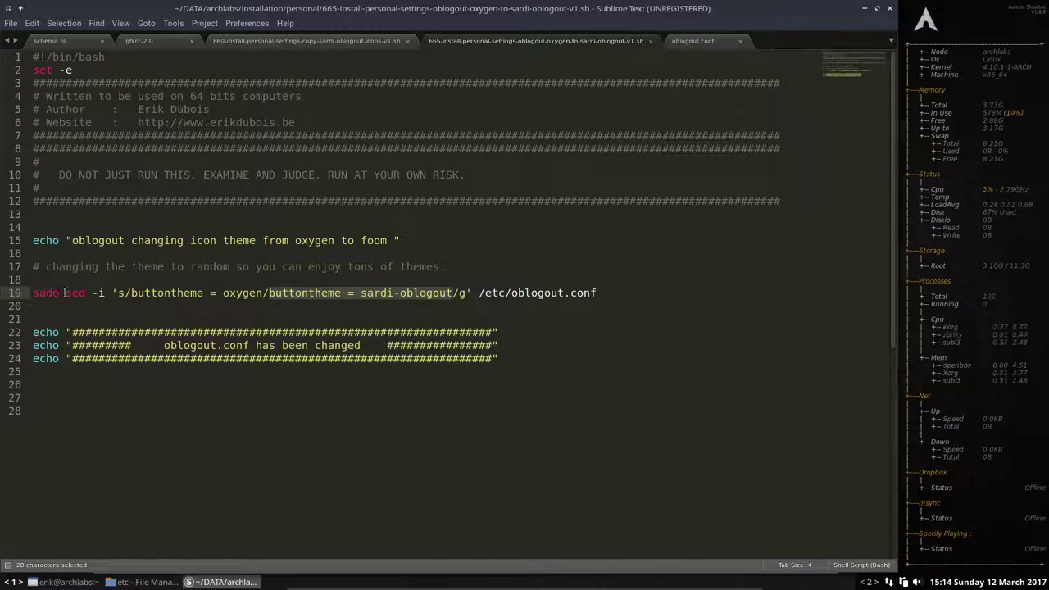
left_click_drag(65, 293, 86, 292)
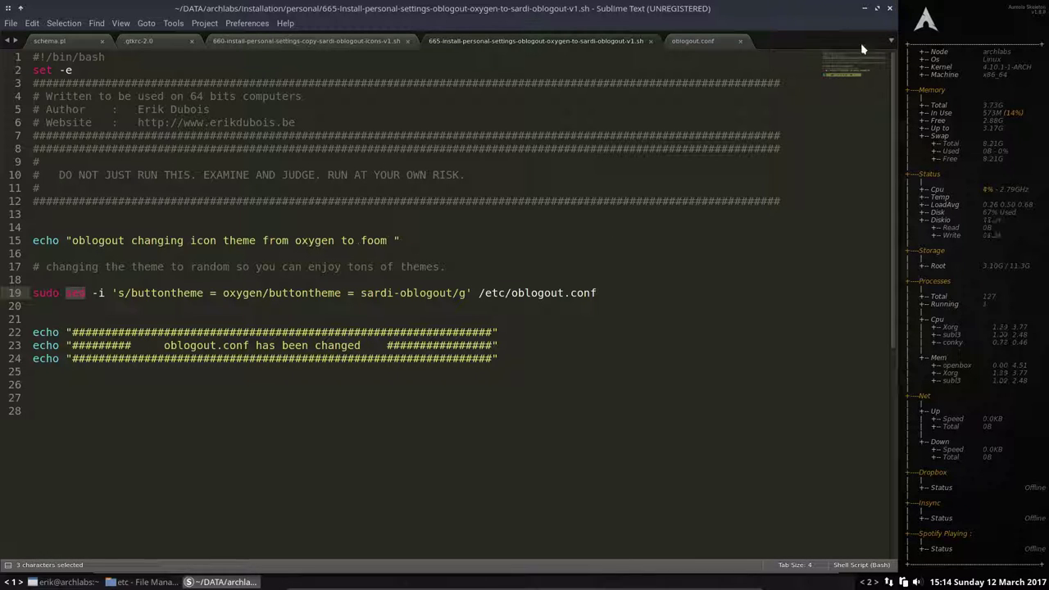
- Close Sublime Text, then show and dismiss the Sardi logout screen twice with Super+X
left_click(891, 9)
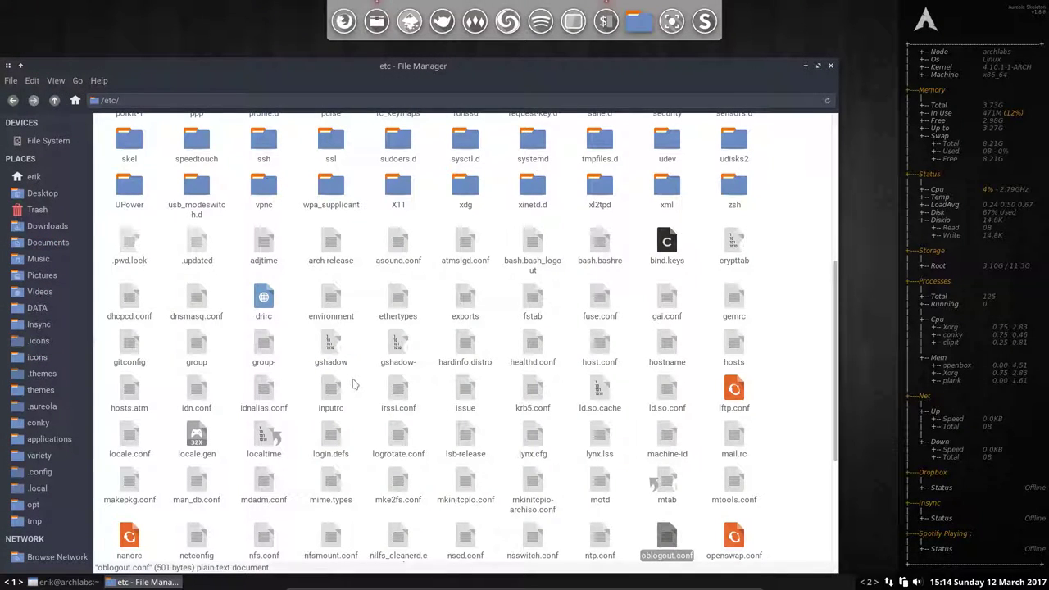
key("super+x")
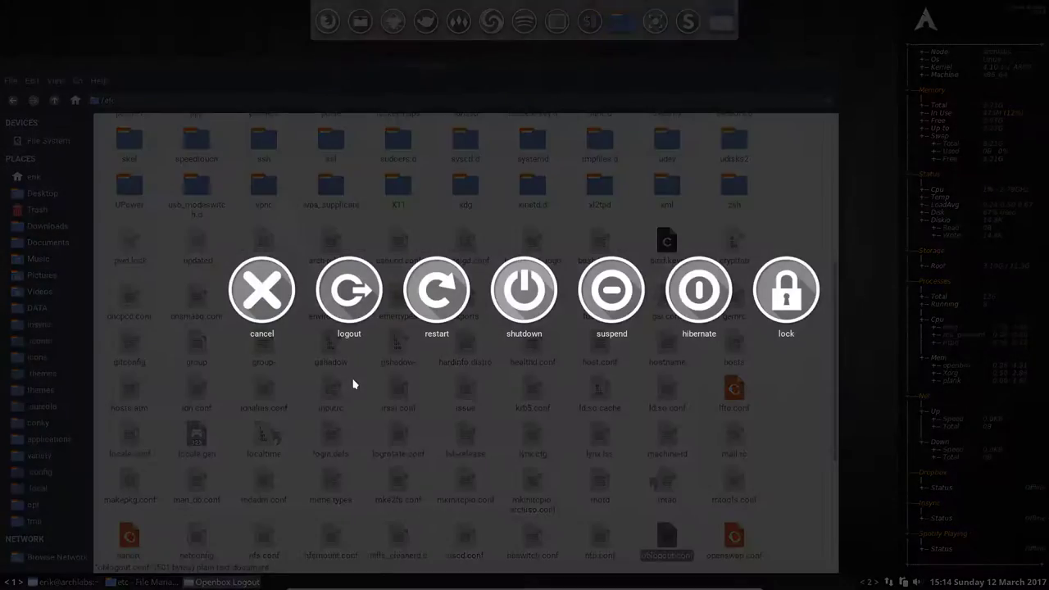
key("Escape")
key("super+x")
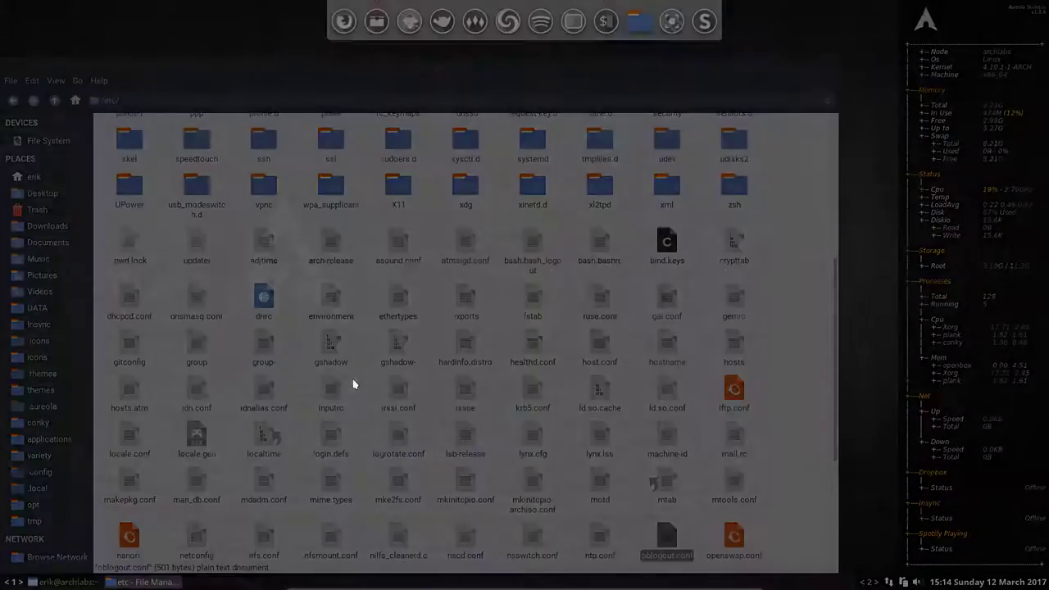
key("Escape")
- Launch the logout screen from the desktop menu's Exit Openbox entry, then dismiss it
right_click(206, 32)
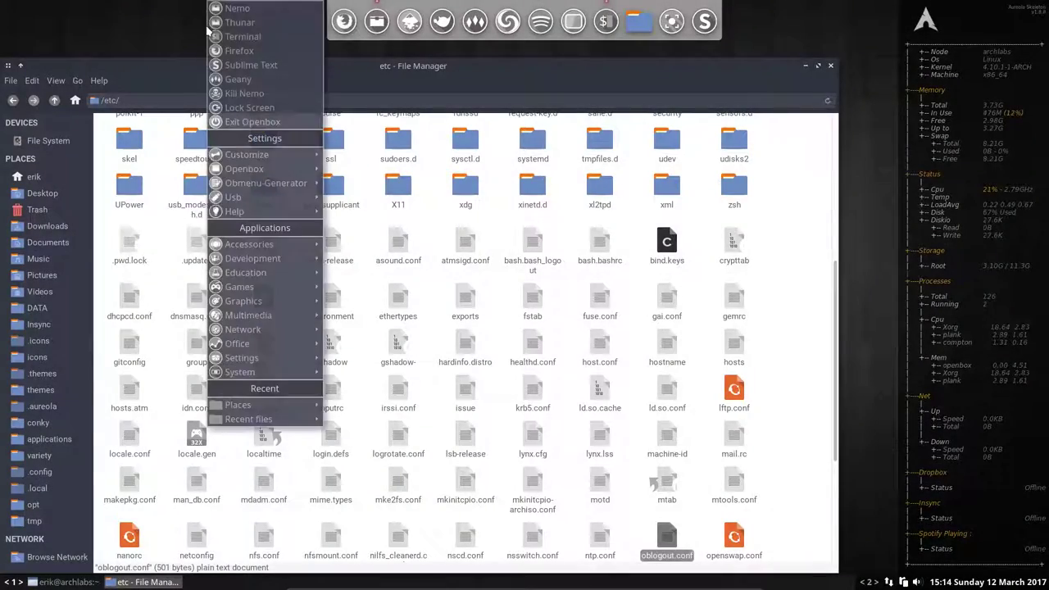
left_click(244, 122)
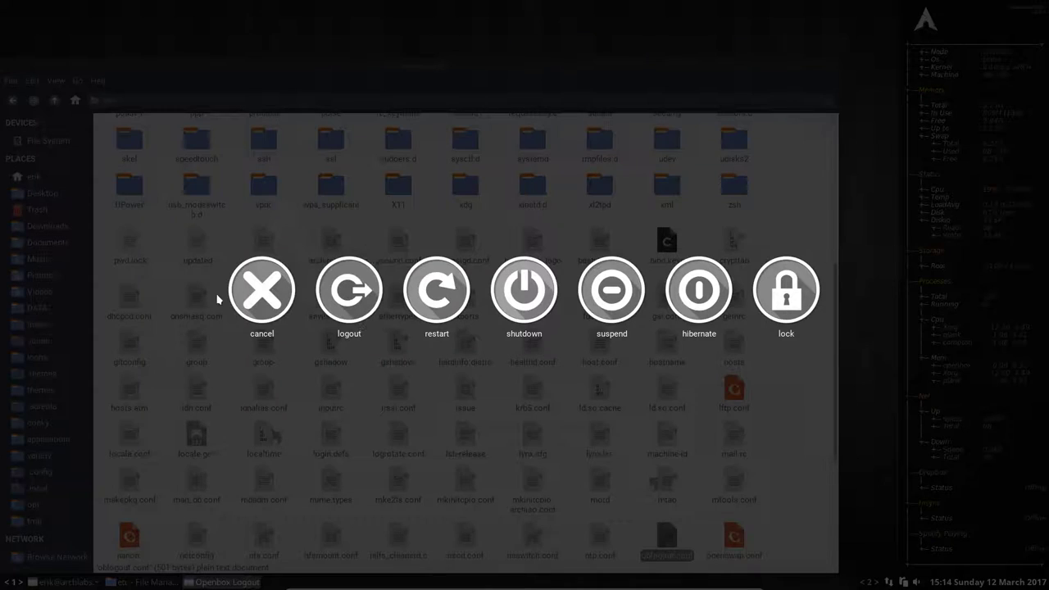
key("Escape")
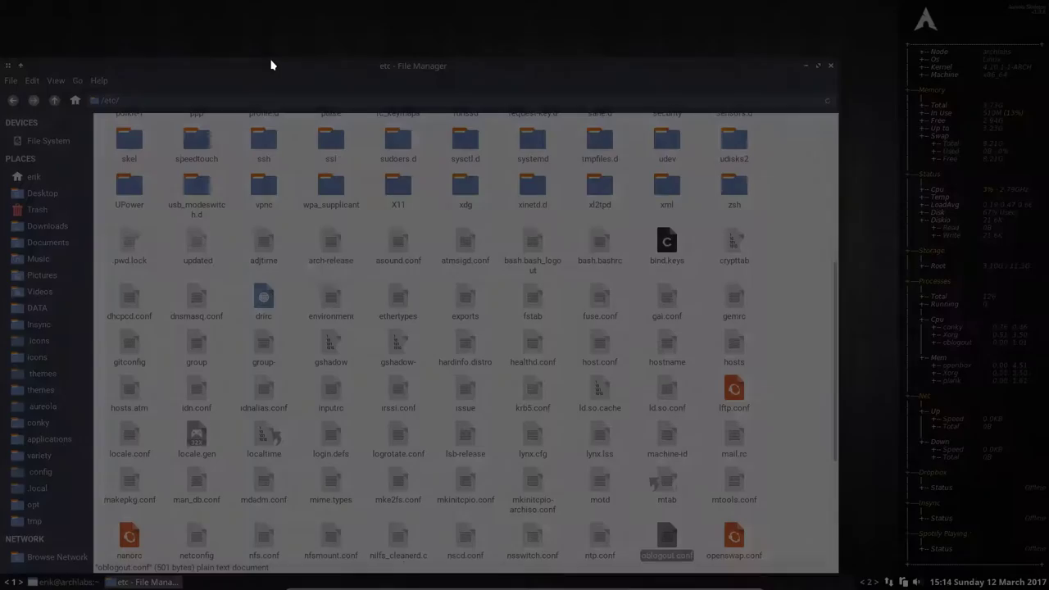